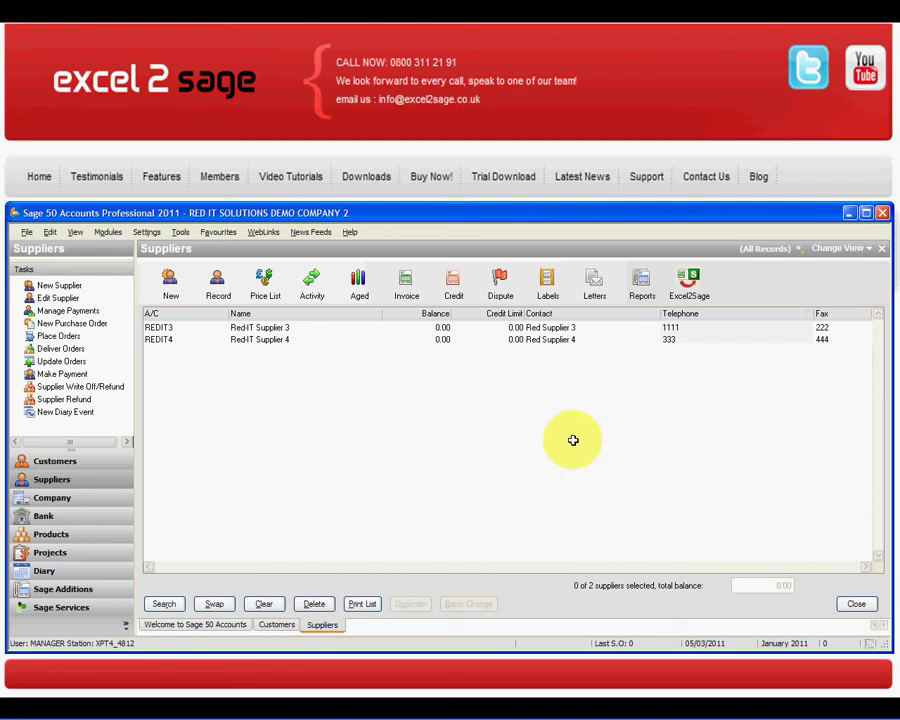
- Select suppliers REDIT3 and REDIT4 in the Suppliers list, then clear the selection
left_click(187, 326)
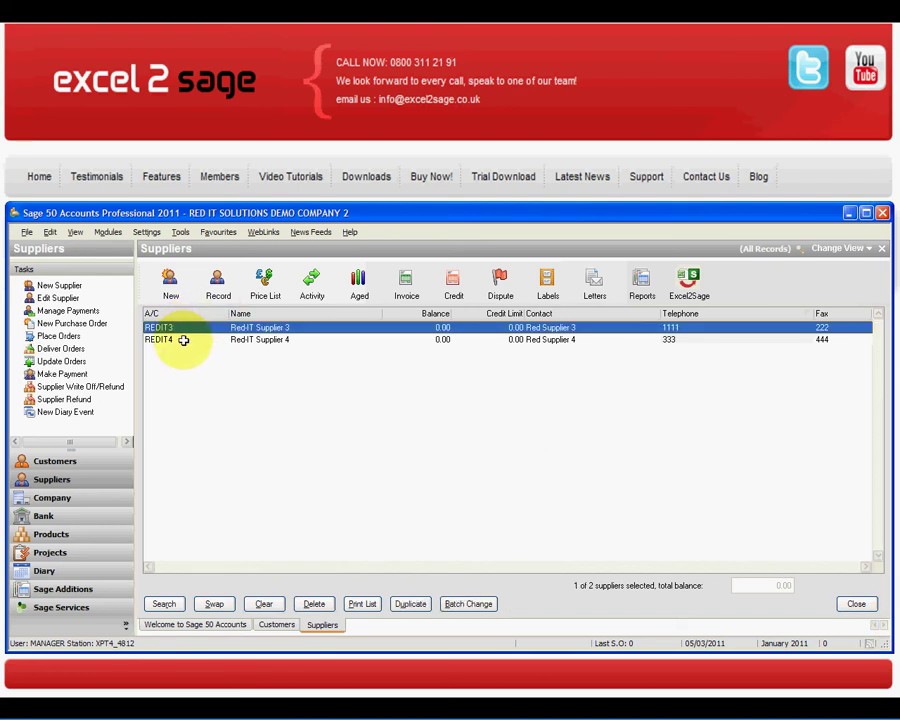
left_click(183, 340)
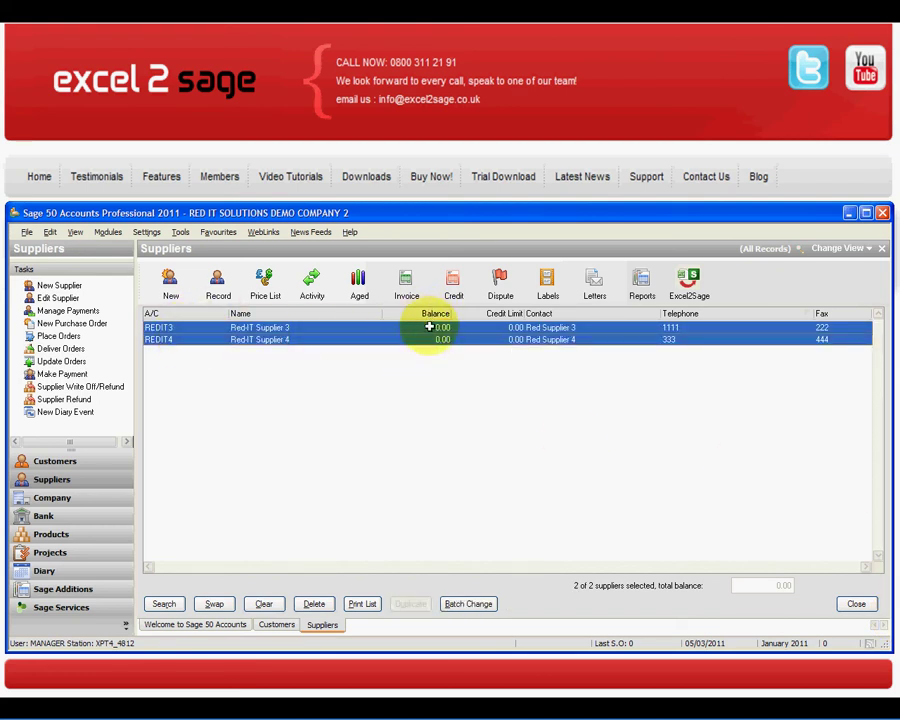
left_click(264, 604)
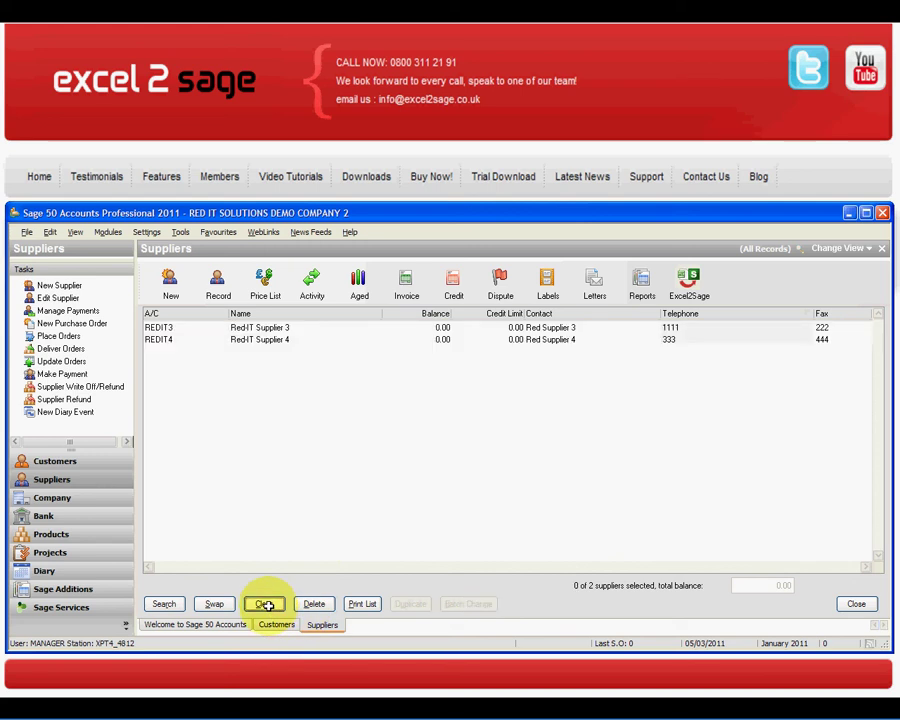
- Connect Excel2Sage to Sage and upload the workbook's purchase invoices until loading finishes
left_click(691, 285)
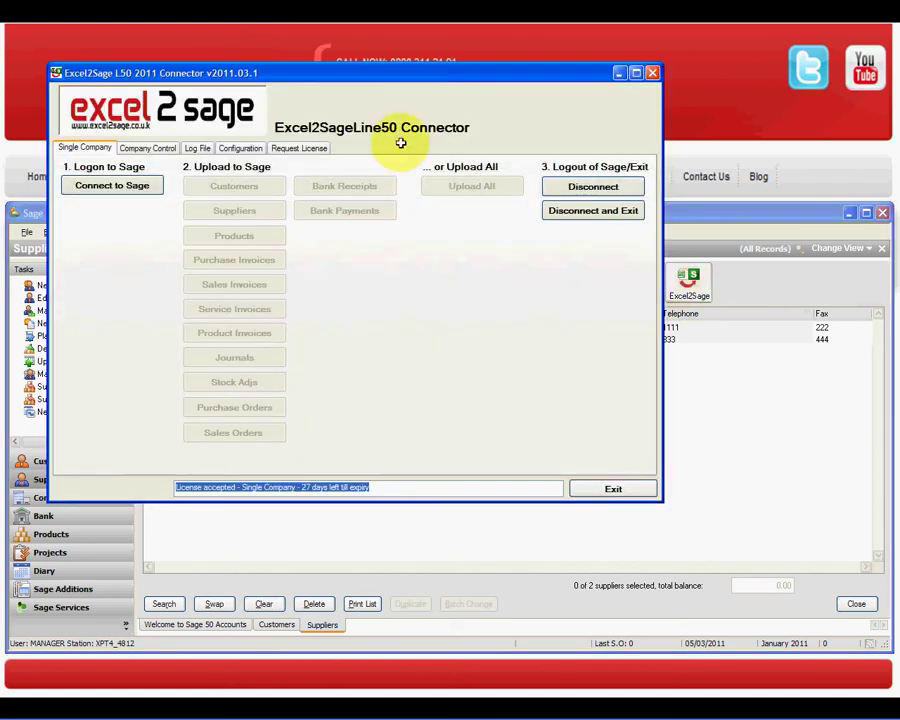
left_click_drag(328, 69, 440, 231)
left_click(227, 348)
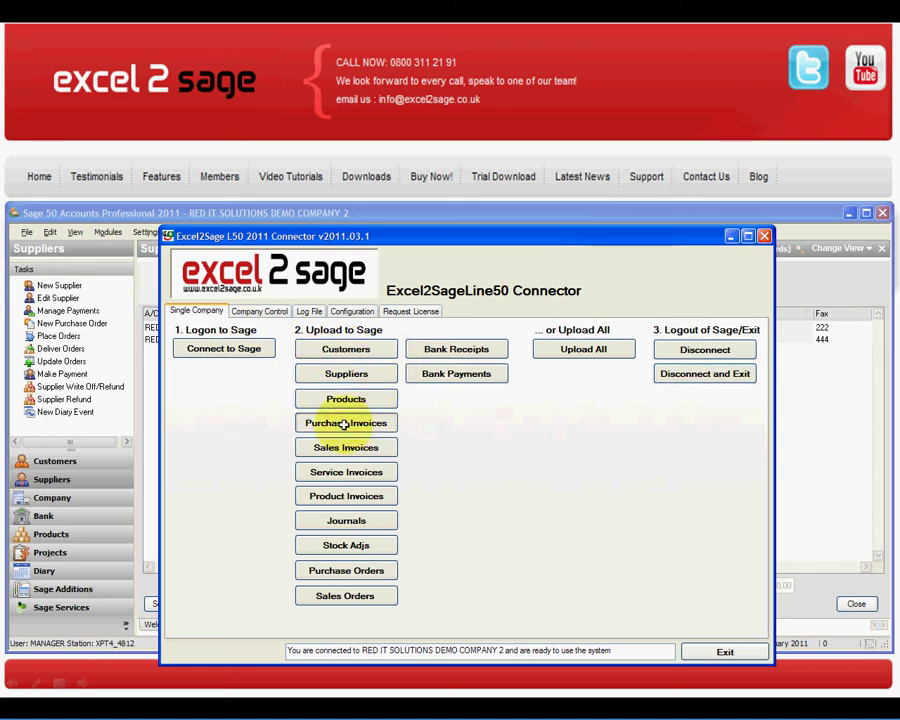
left_click(346, 424)
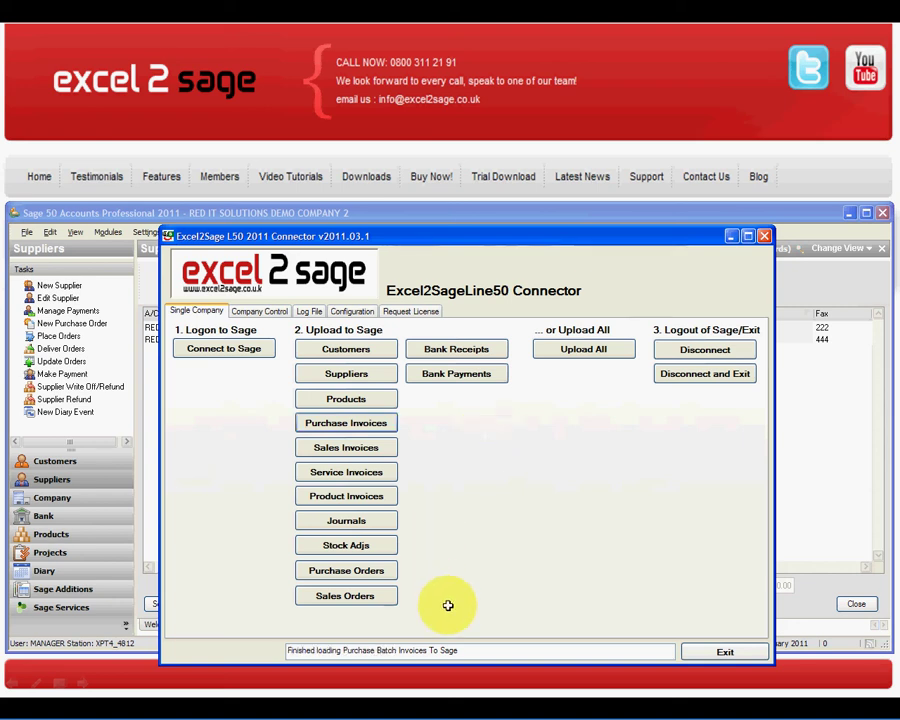
left_click_drag(458, 645, 260, 632)
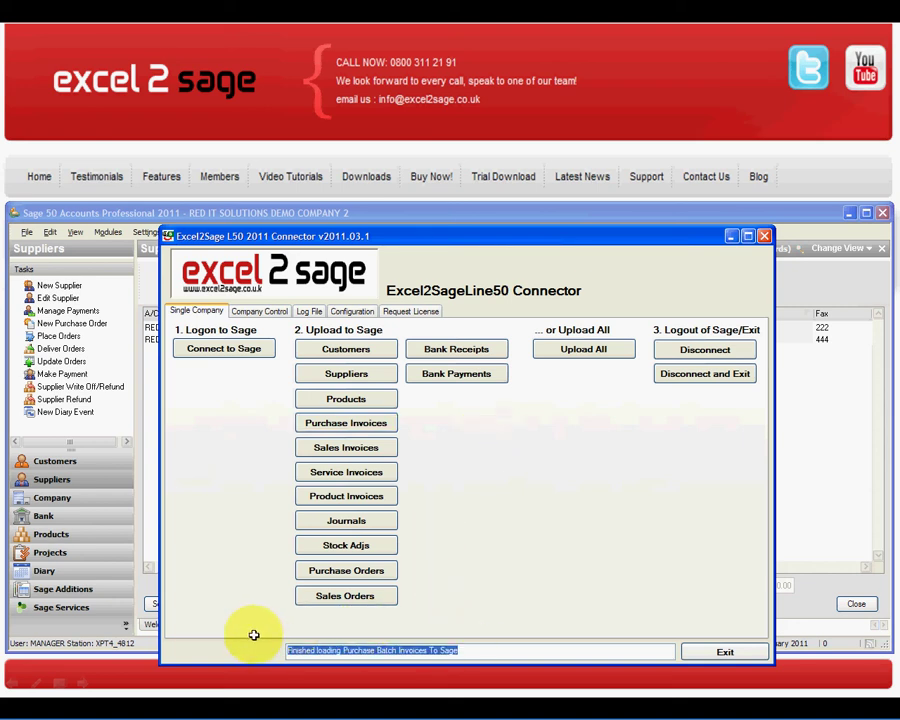
- Close the connector and sort suppliers by Balance then A/C, showing 240.00 and 120.00; switch to Excel
left_click(679, 373)
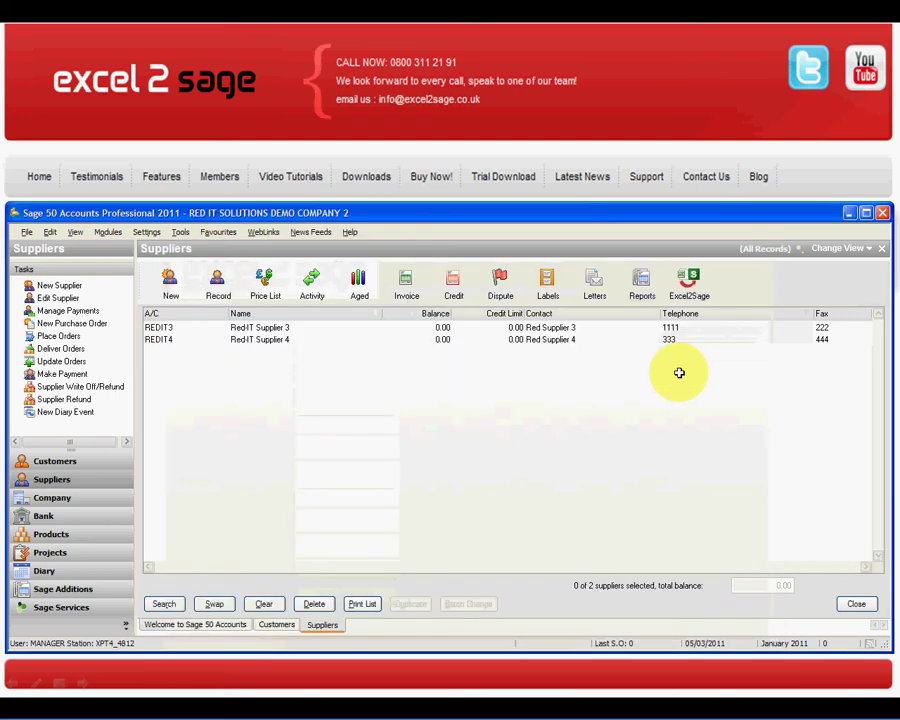
left_click(425, 314)
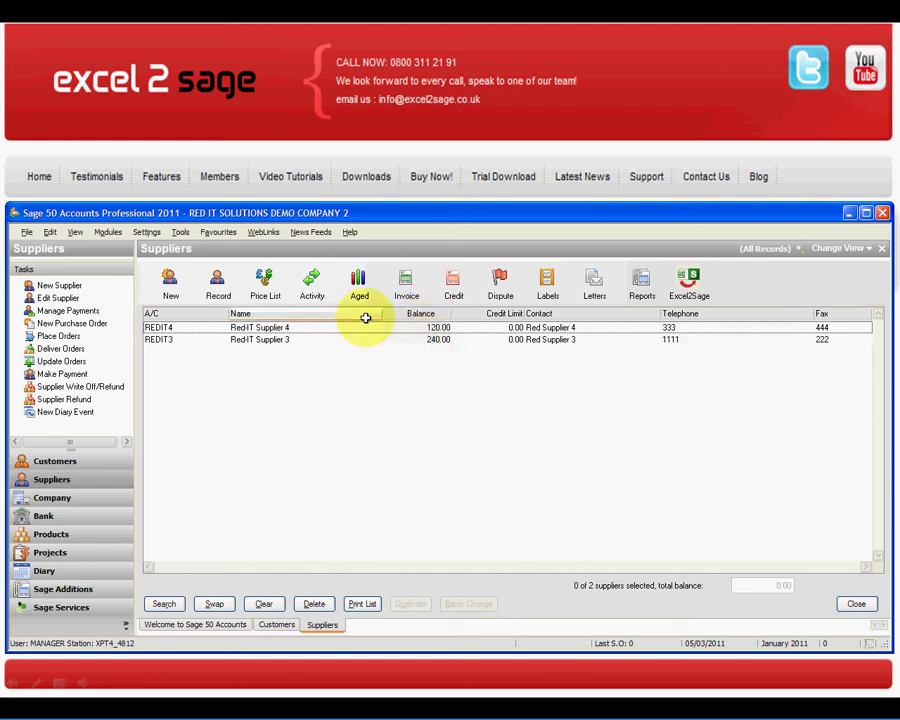
left_click(179, 311)
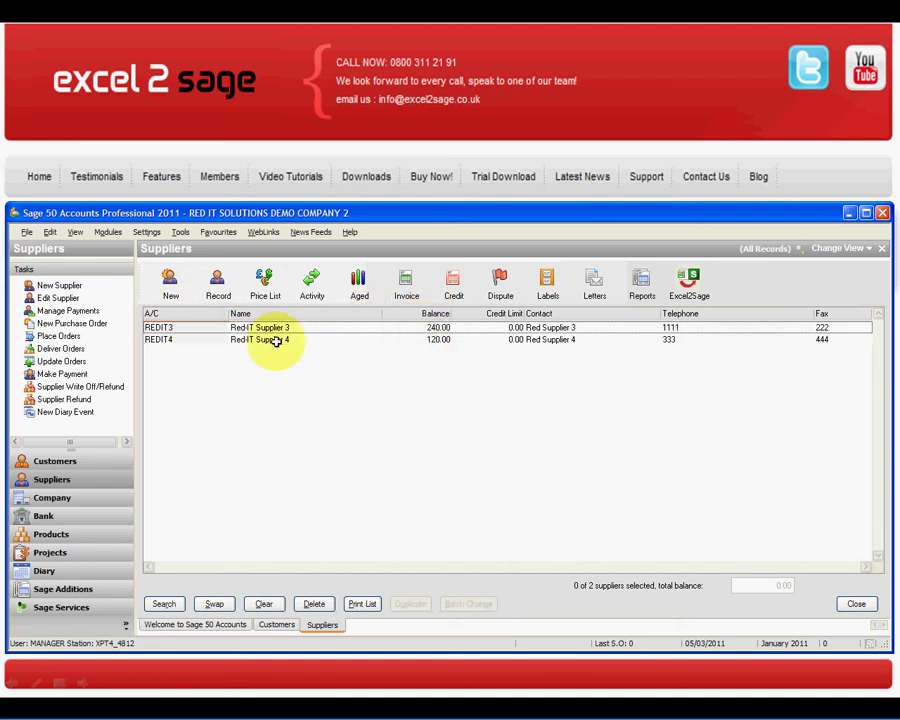
key("alt+Tab")
key("alt+Tab")
key("alt+Tab")
key("alt+Tab")
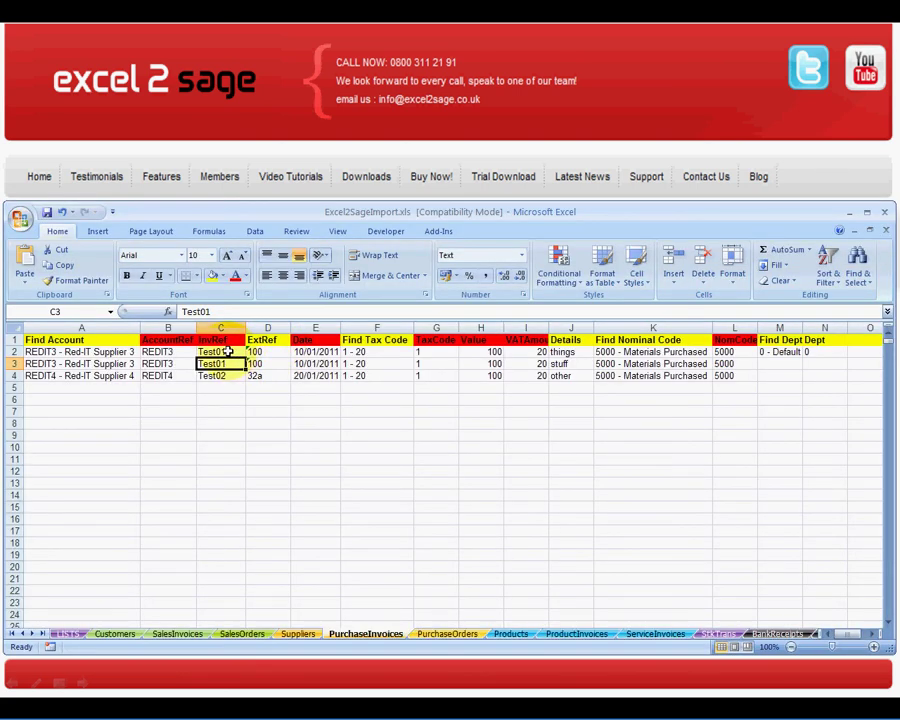
- Review the invoice references in C2:C4 and the F2 tax code choices without changing anything
left_click_drag(228, 351, 224, 368)
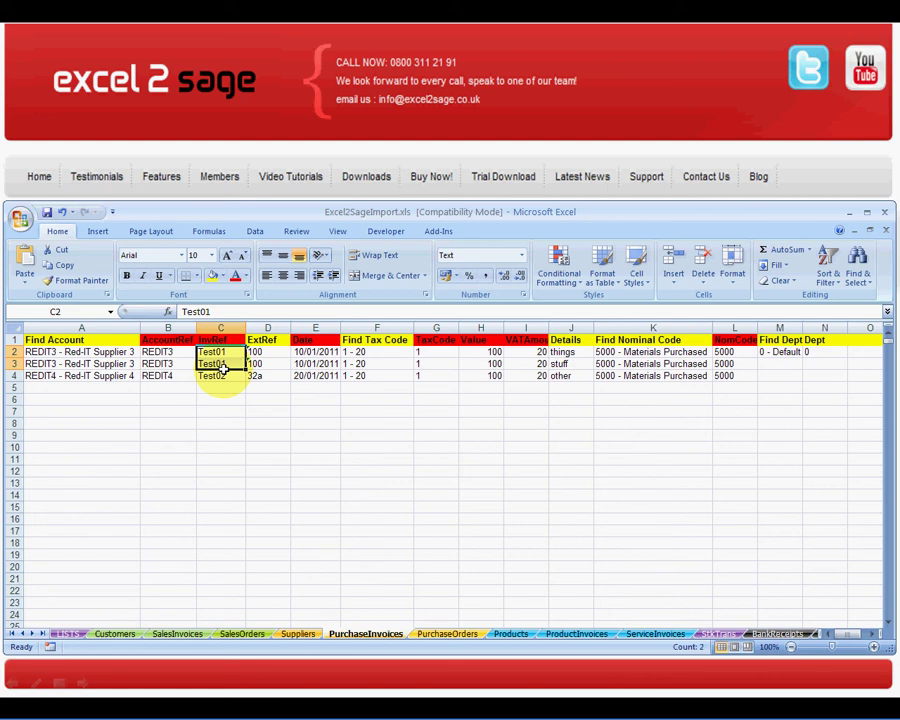
left_click(222, 375)
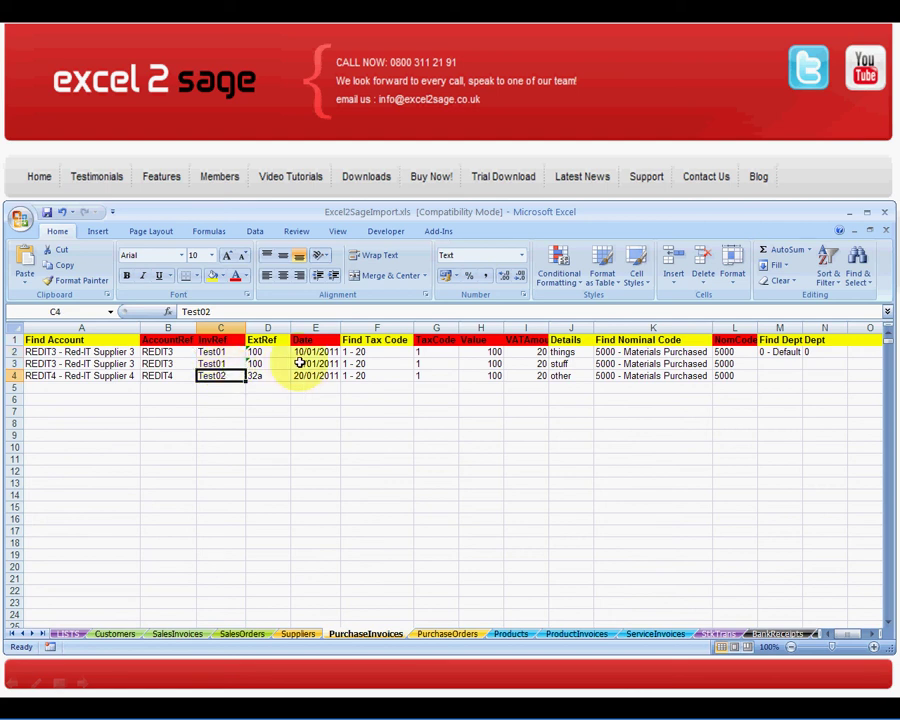
left_click(381, 353)
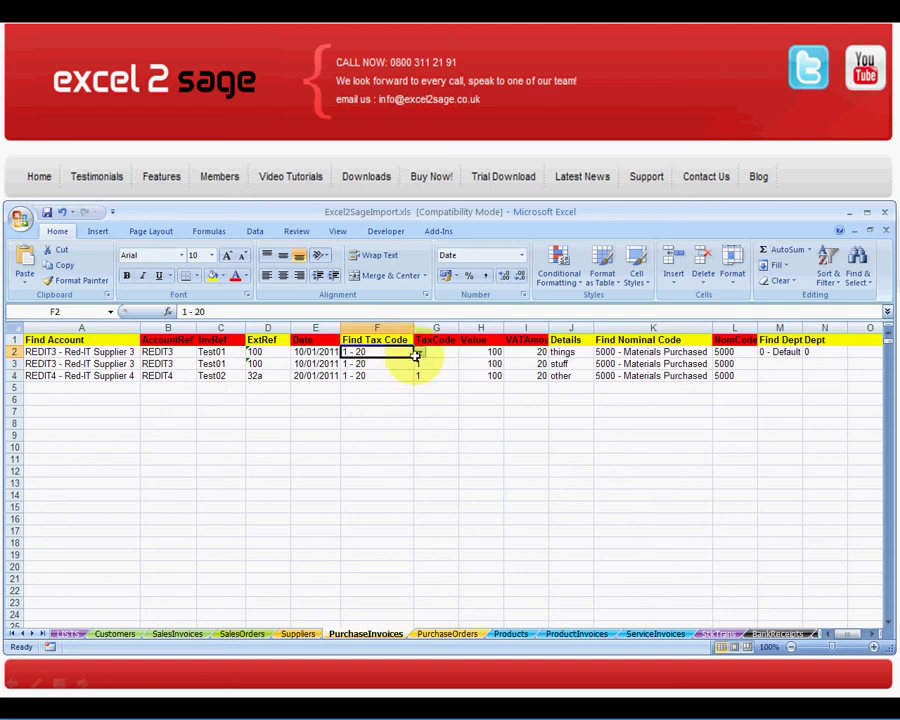
left_click(419, 353)
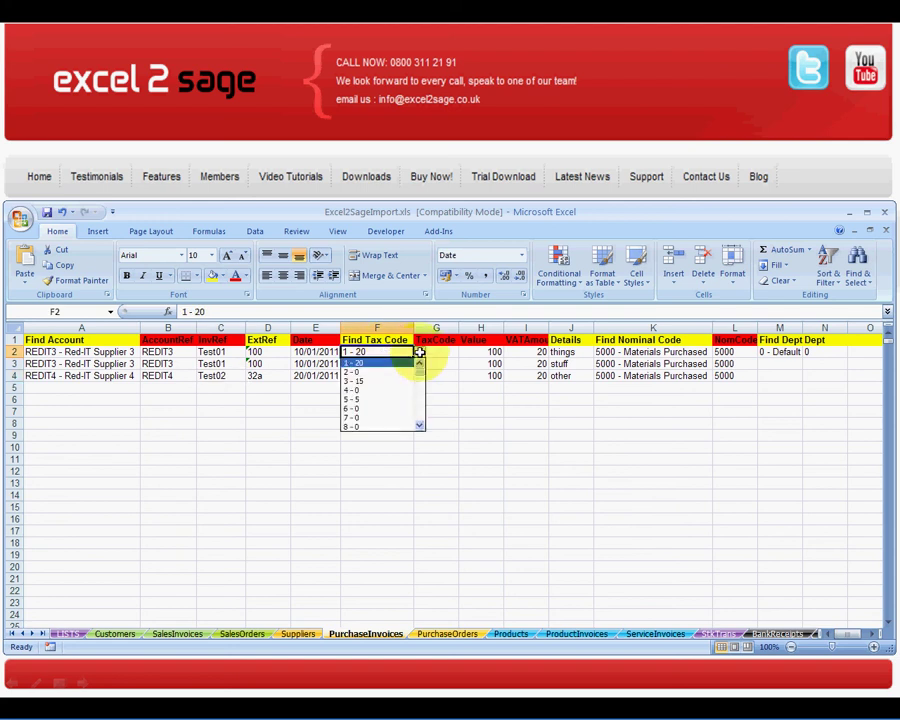
left_click(419, 353)
- Check the A2 supplier account and K2 nominal code choices unchanged, then return to Sage 50
left_click(138, 355)
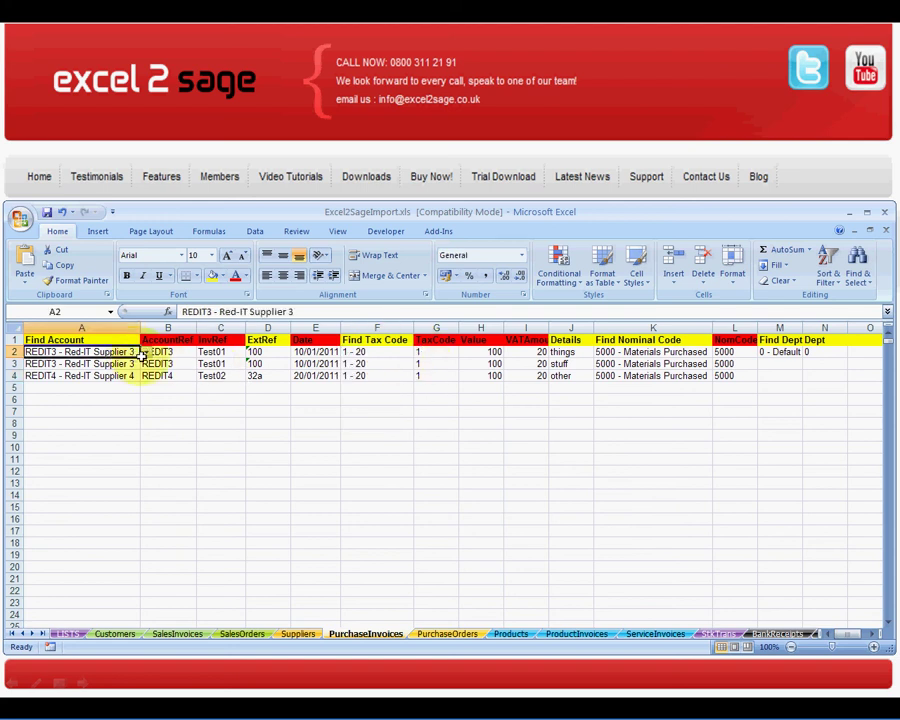
left_click(146, 353)
left_click(147, 354)
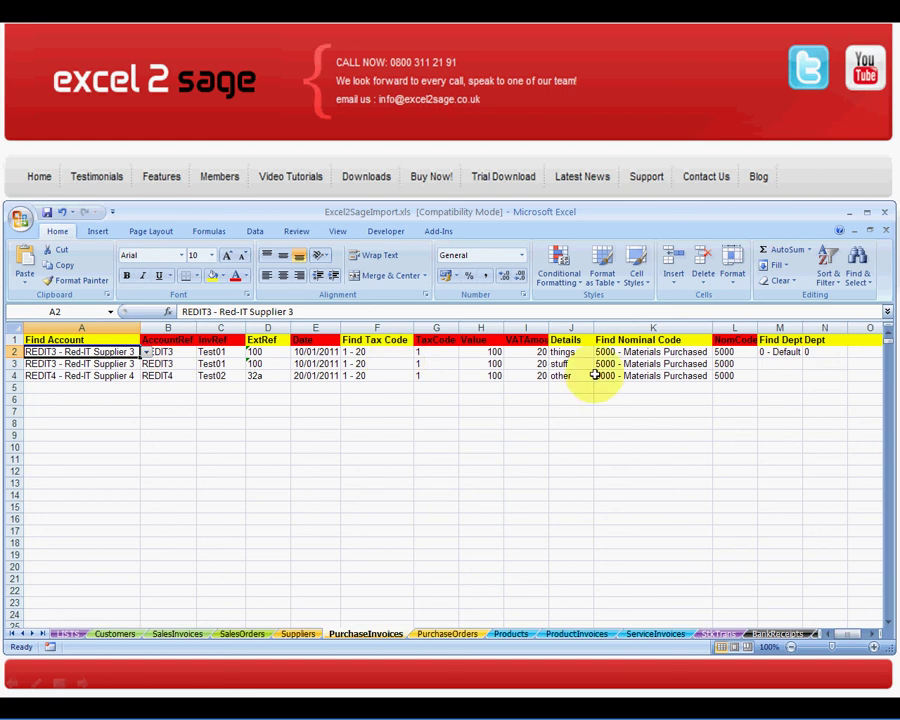
left_click(655, 355)
left_click(719, 352)
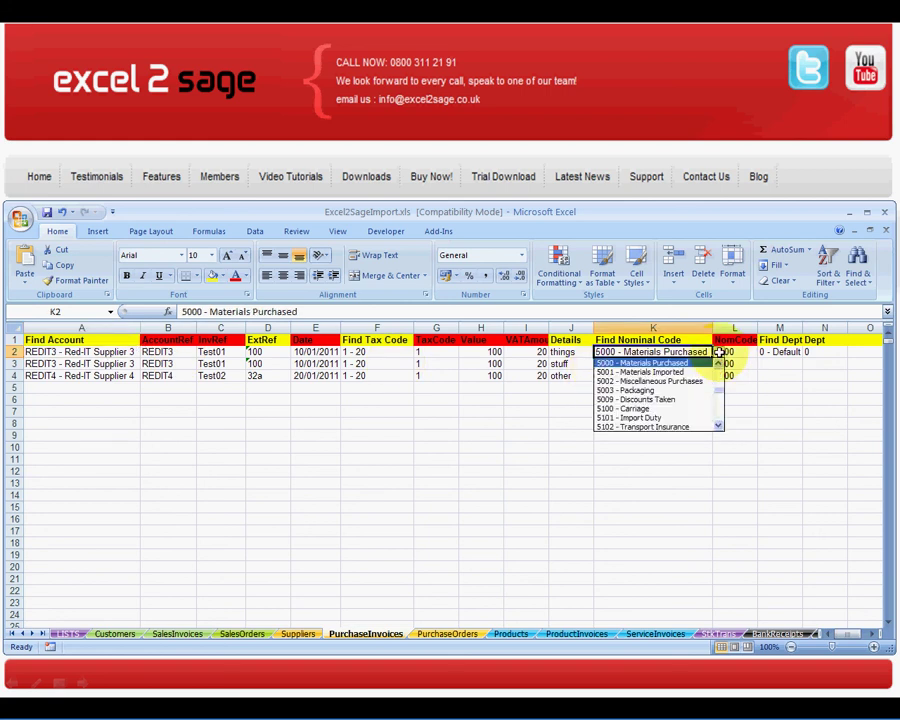
left_click(719, 352)
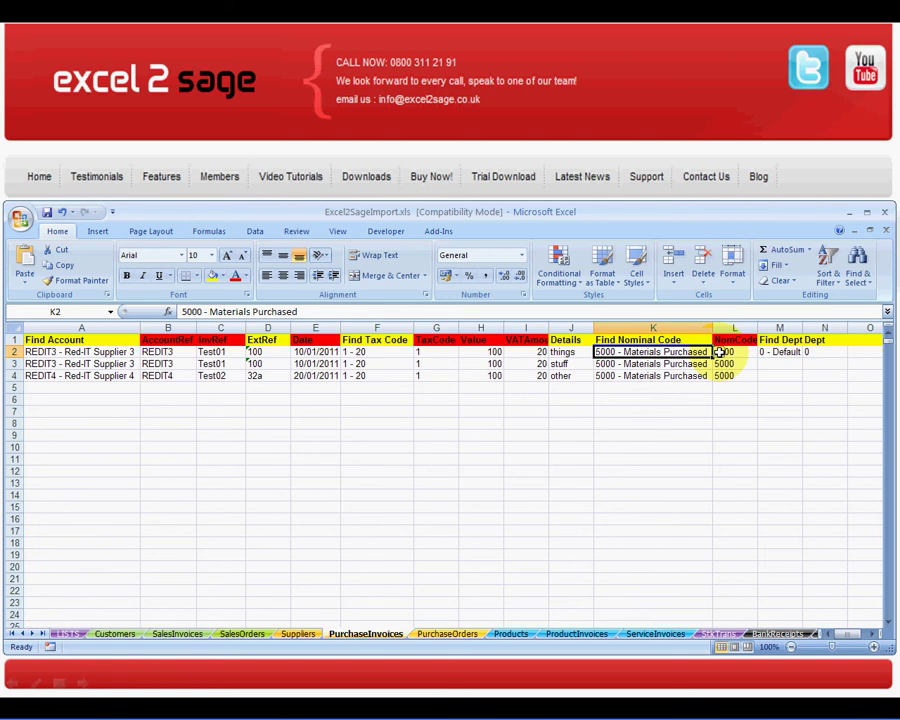
key("alt+Tab")
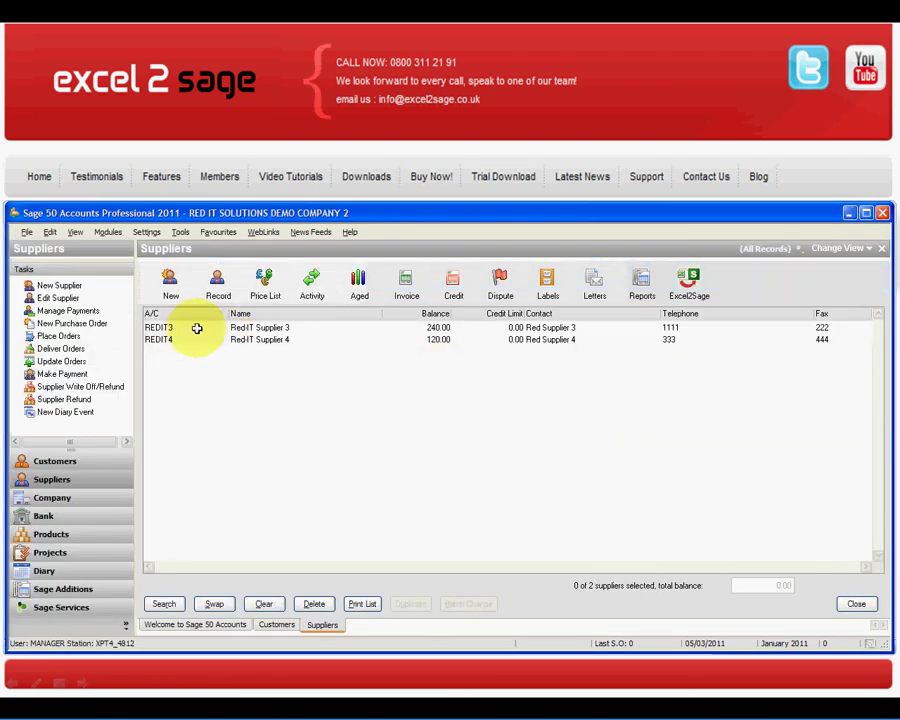
left_click(193, 327)
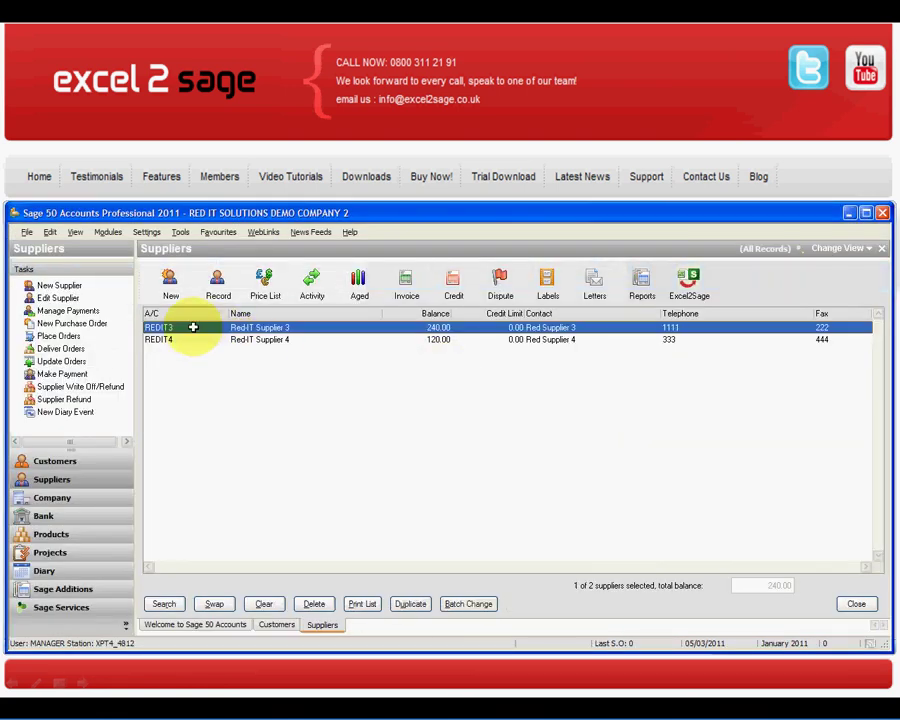
left_click(313, 288)
left_click_drag(293, 170, 481, 242)
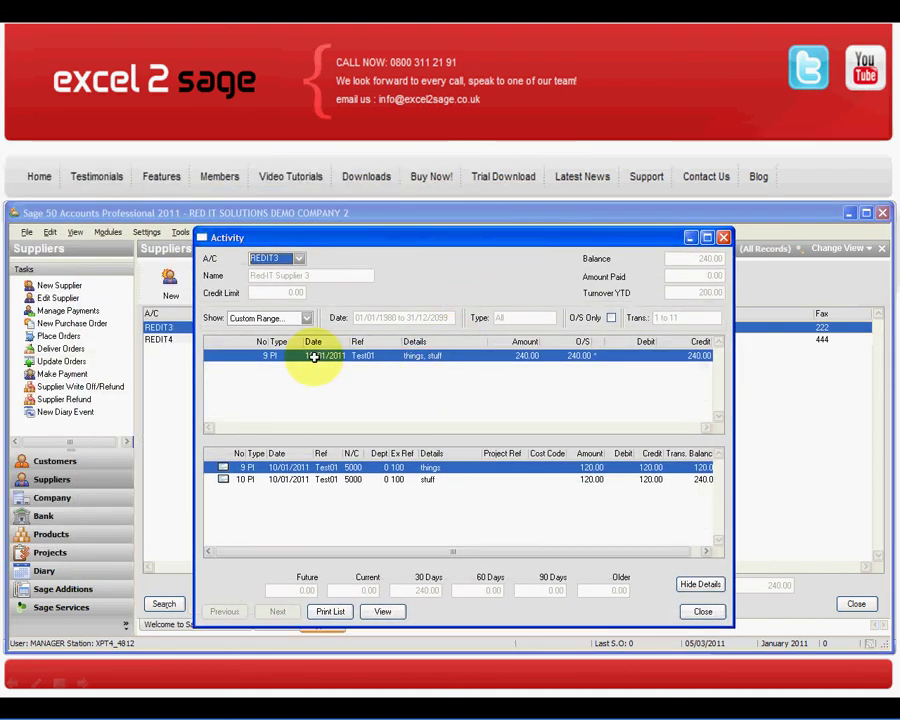
left_click(322, 467)
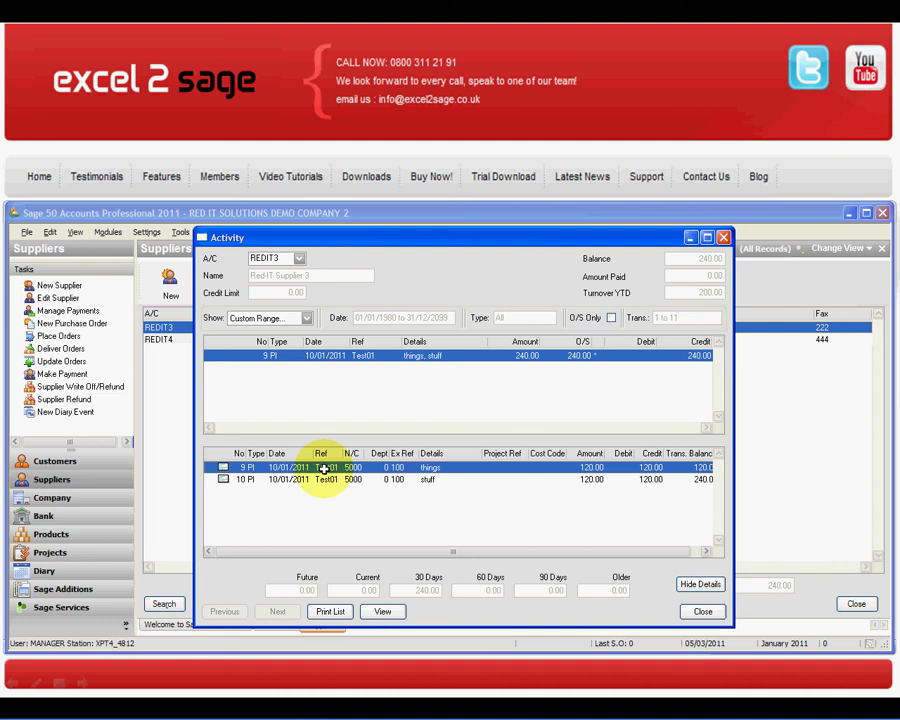
left_click(322, 479)
left_click(320, 467)
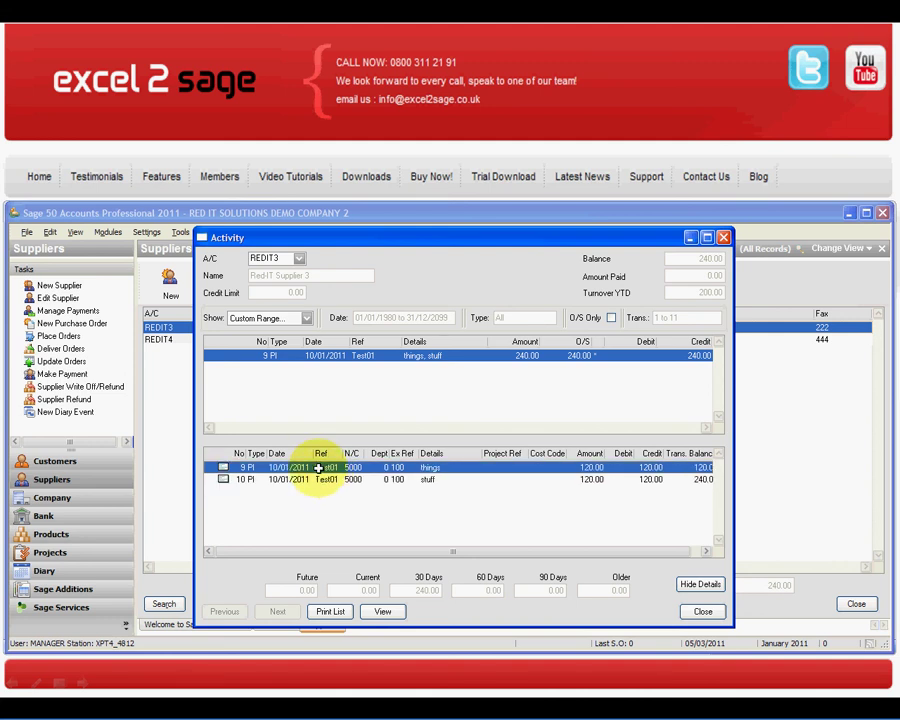
left_click(323, 479)
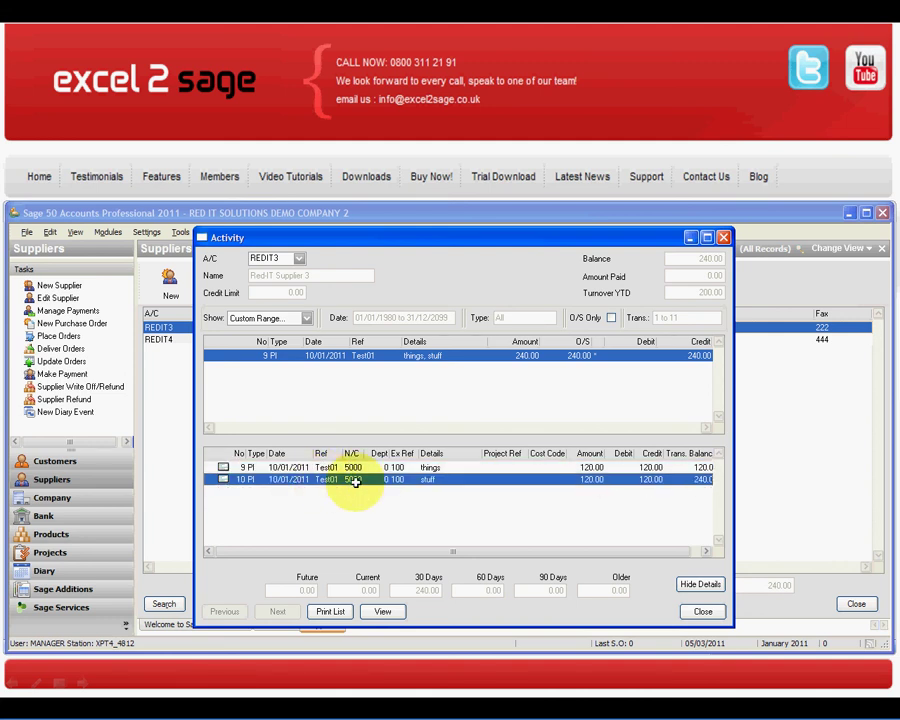
left_click(298, 259)
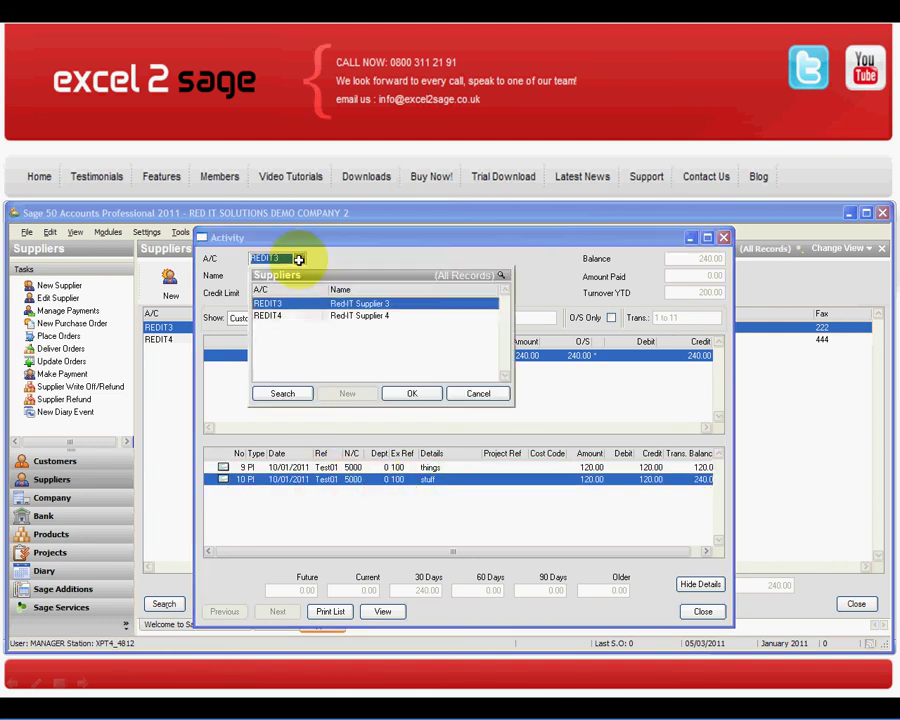
left_click(281, 315)
left_click(392, 393)
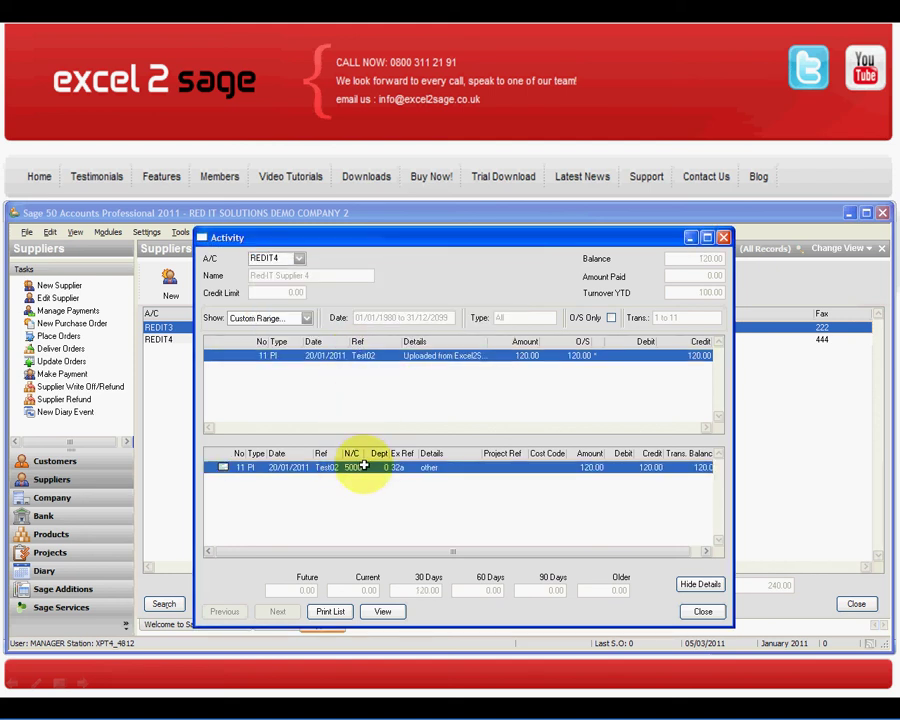
left_click(703, 613)
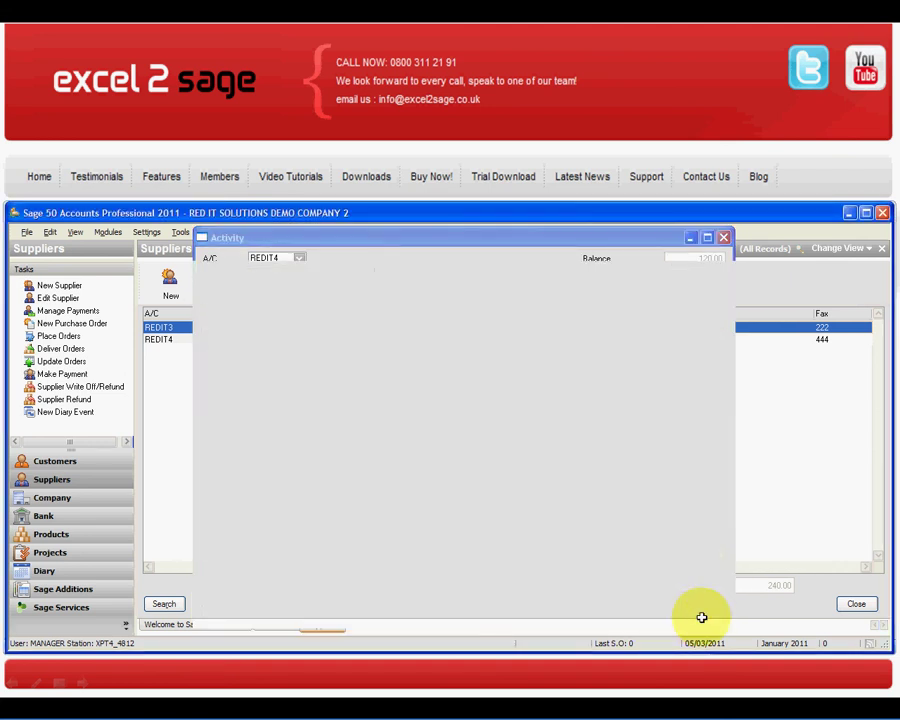